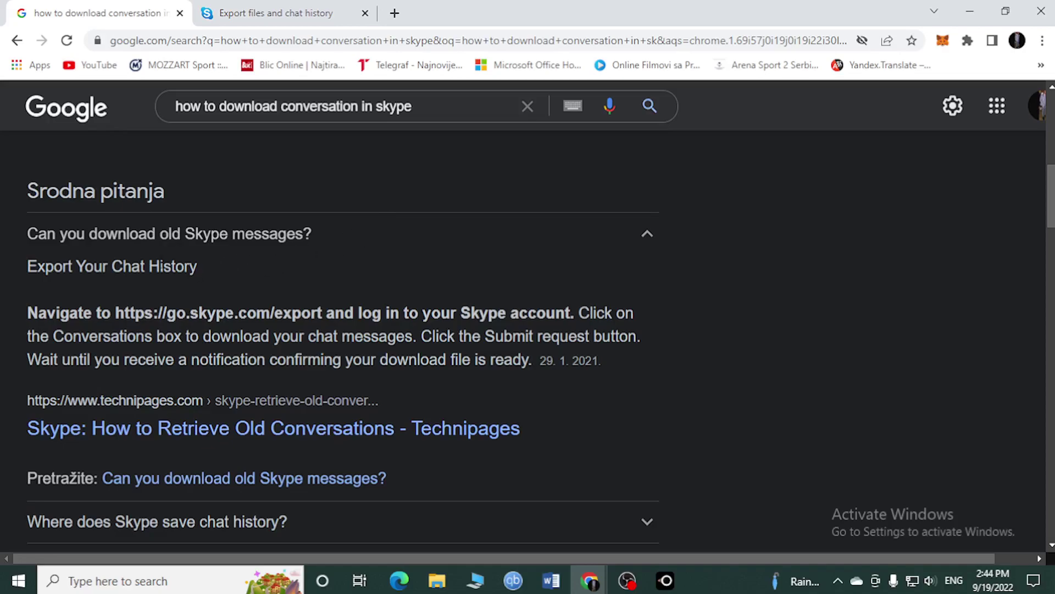
scroll(344, 241, "down", 1)
scroll(344, 239, "up", 1)
Step: Highlight the old-messages question and the words 'Chat History' in the Google answer
left_click_drag(77, 235, 334, 246)
left_click(334, 247)
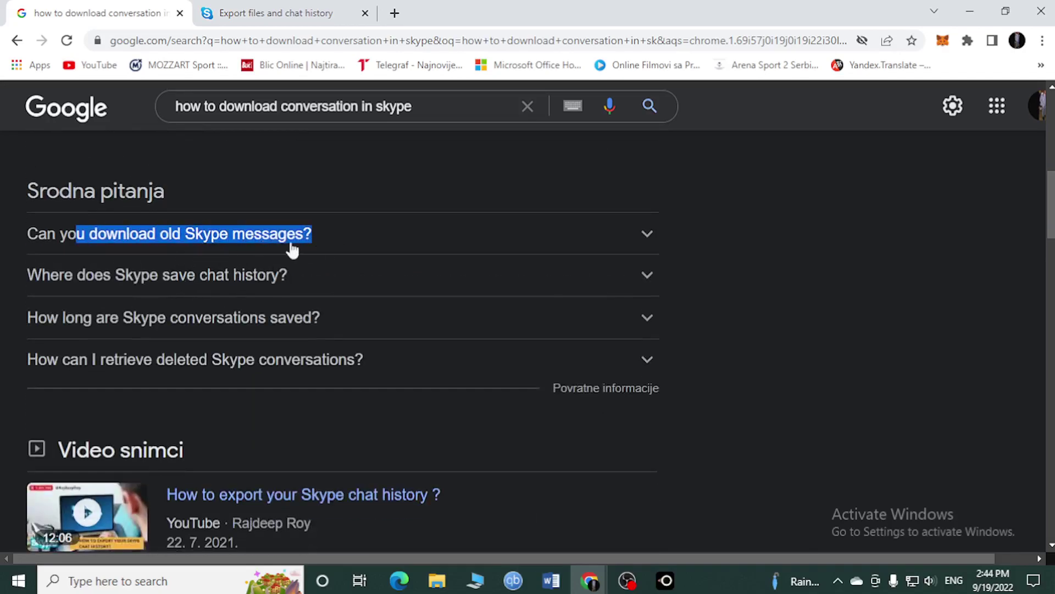
left_click(347, 245)
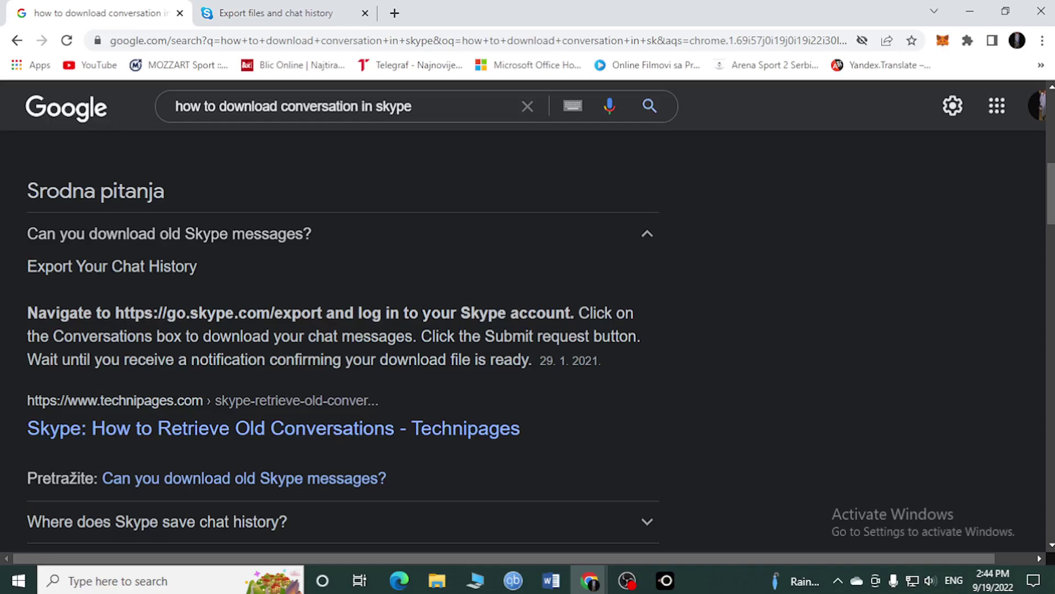
left_click_drag(110, 266, 207, 266)
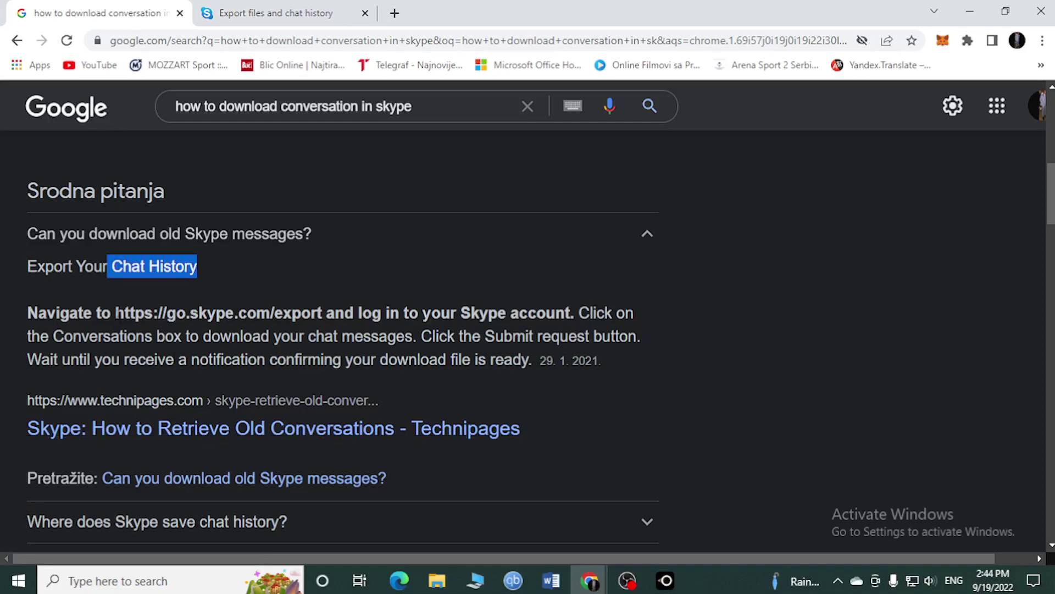
left_click_drag(116, 312, 574, 312)
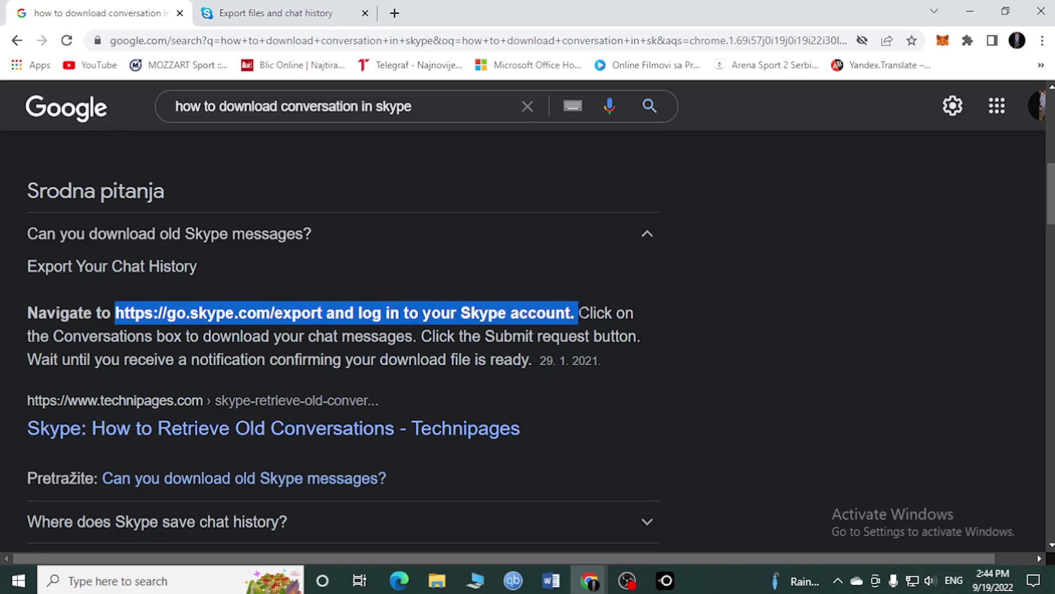
left_click(231, 315)
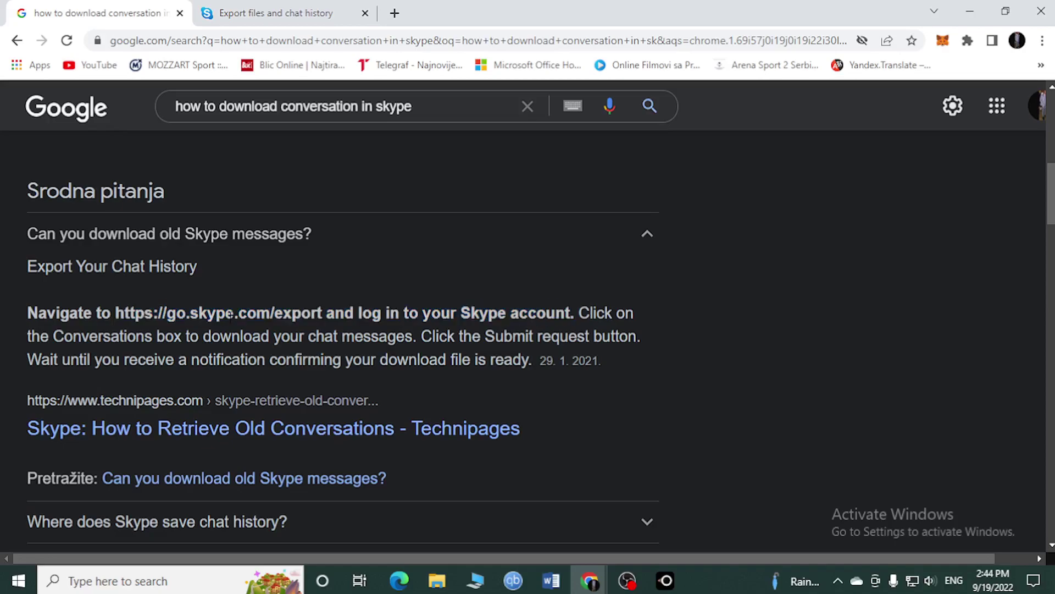
left_click_drag(114, 313, 322, 314)
right_click(313, 312)
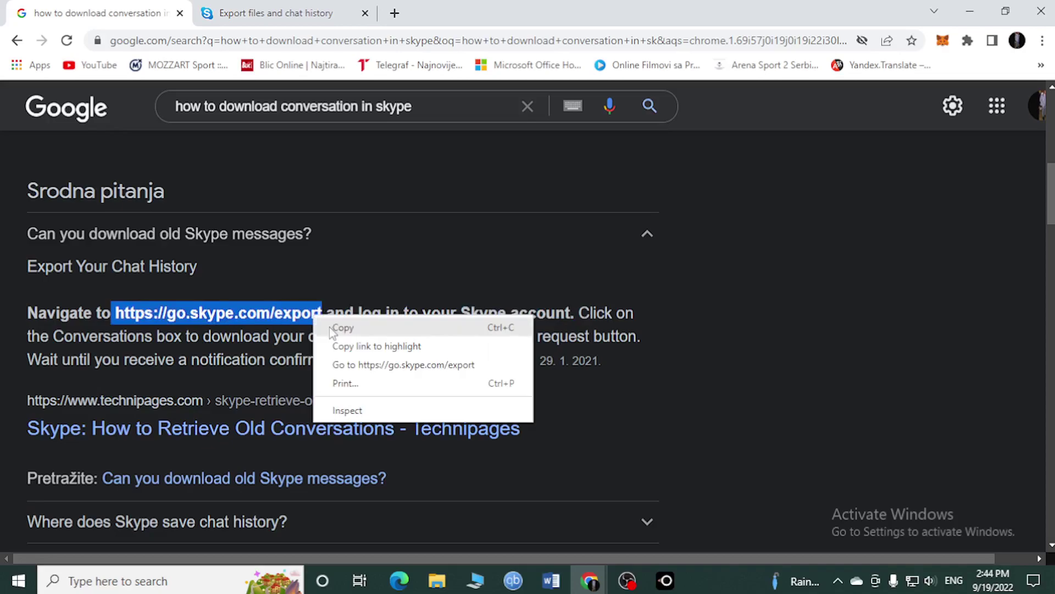
left_click(331, 323)
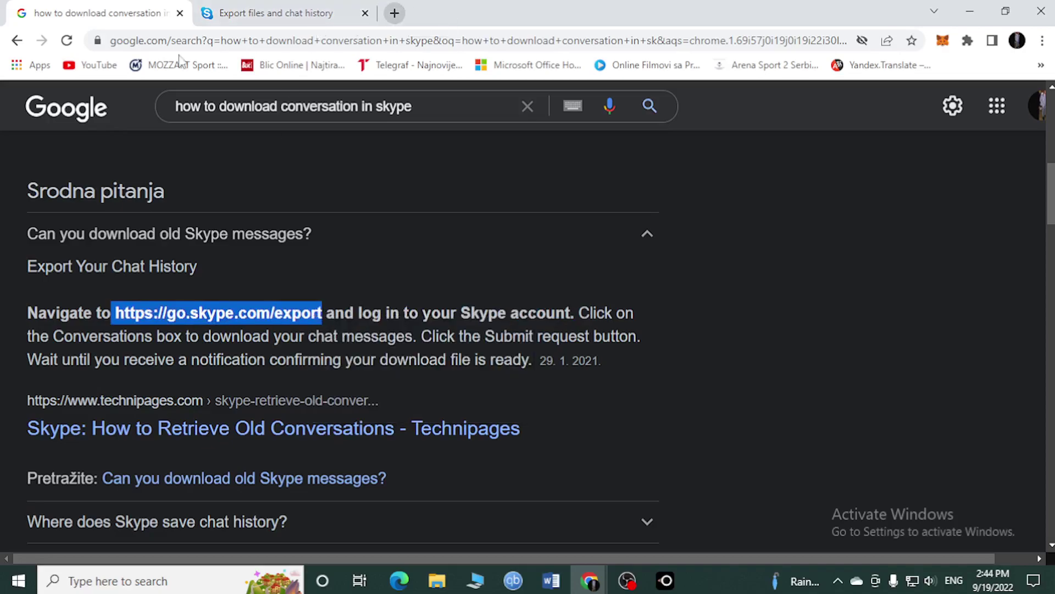
Step: On the Skype 'Export files and chat history' tab, tick the Conversations option
left_click(256, 11)
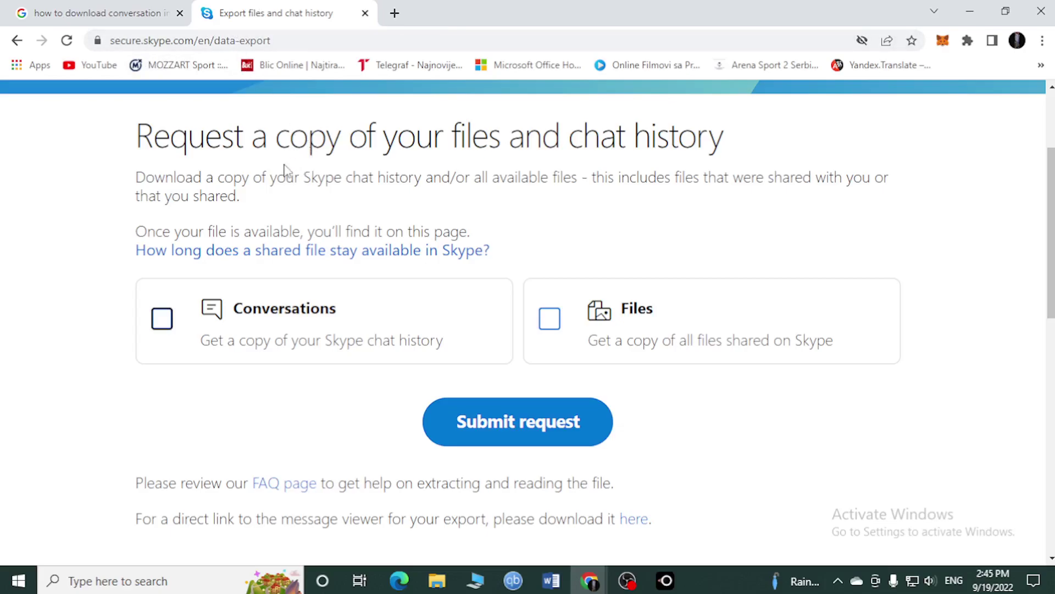
left_click_drag(255, 136, 729, 145)
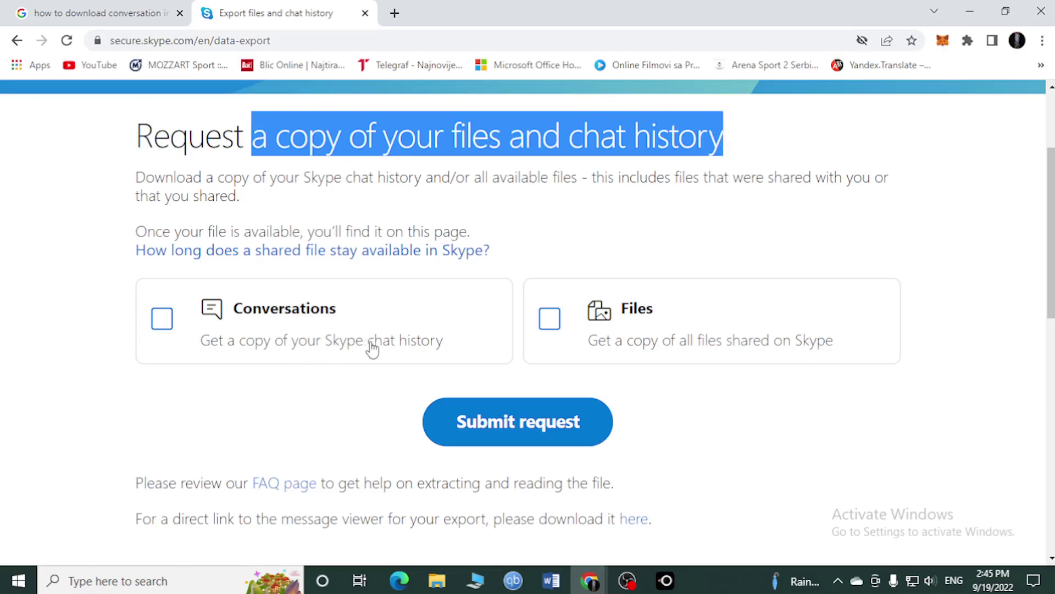
left_click(163, 320)
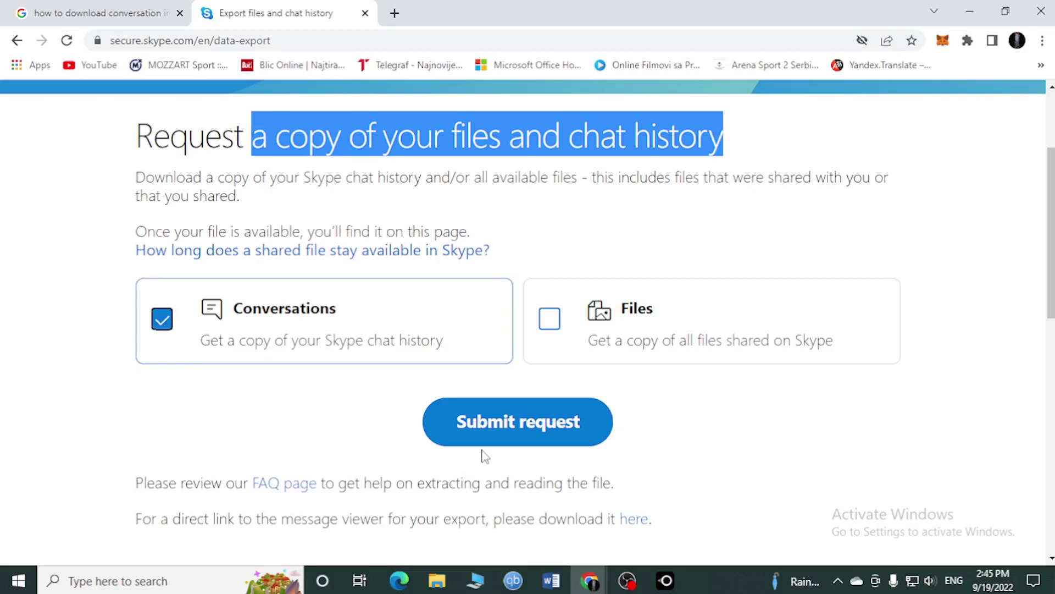
Step: Submit the Conversations export request and confirm the 'Your export is being prepared' notice
left_click(537, 424)
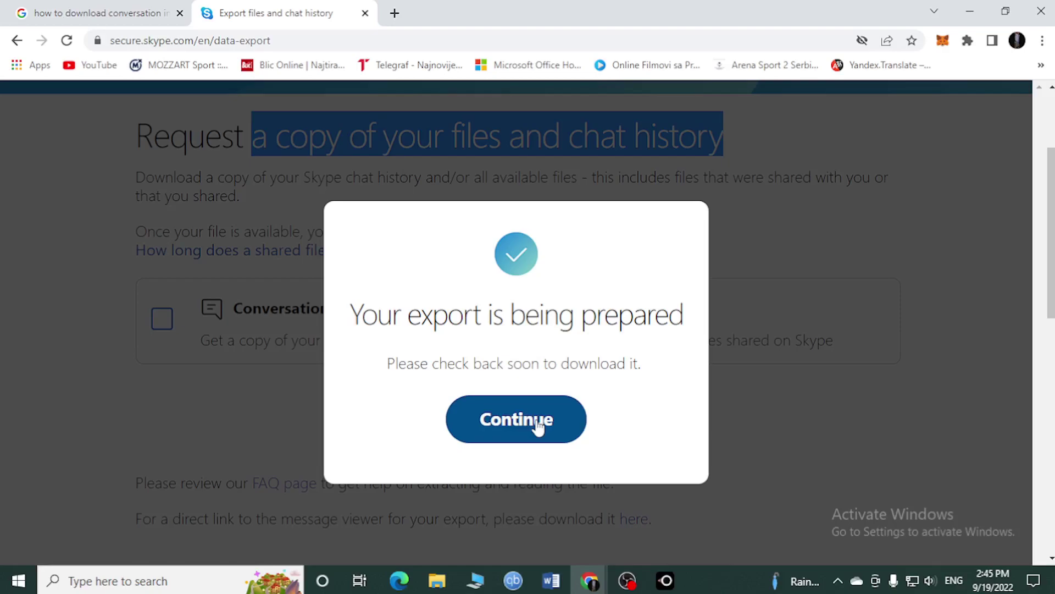
left_click(537, 423)
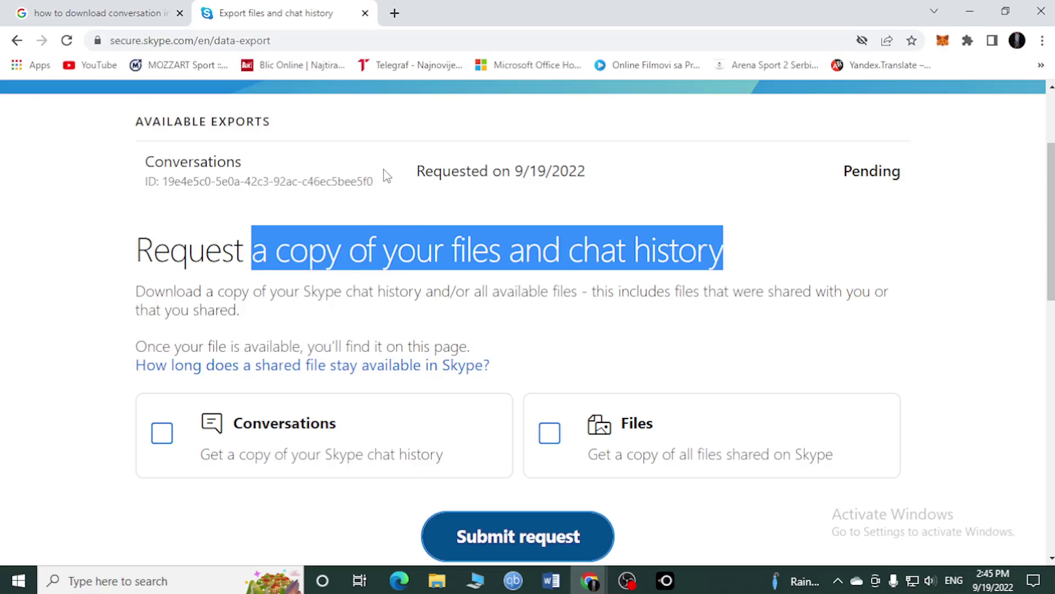
scroll(497, 285, "down", 2)
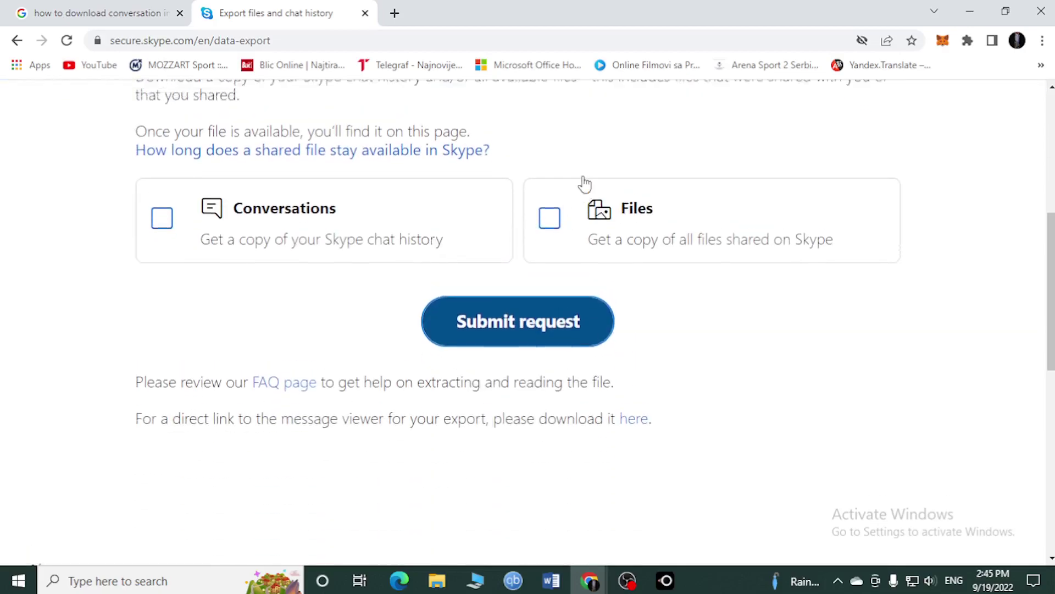
scroll(585, 185, "up", 3)
scroll(585, 184, "down", 4)
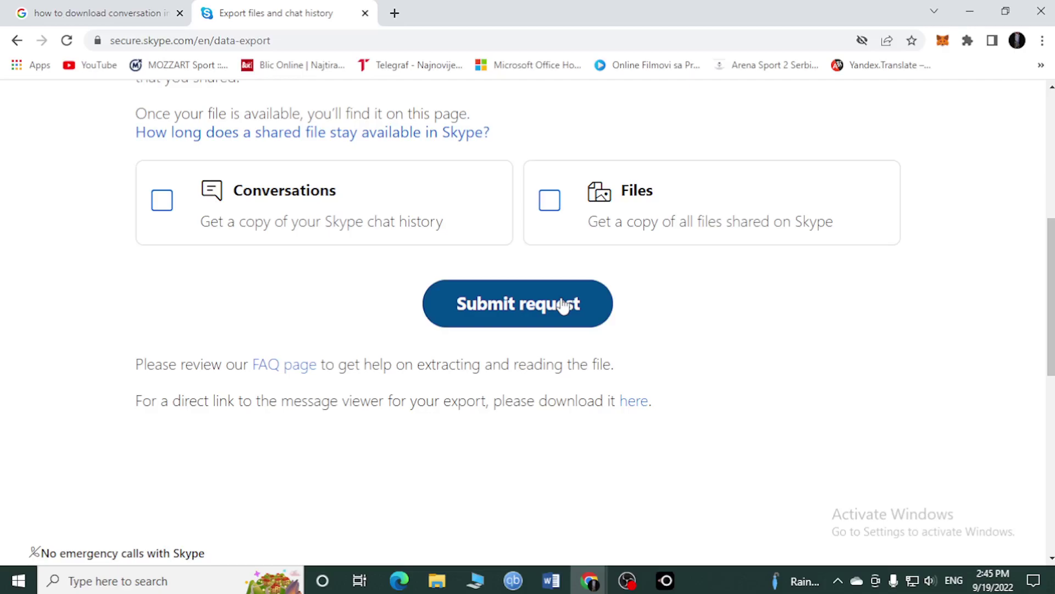
scroll(572, 198, "up", 2)
left_click(145, 11)
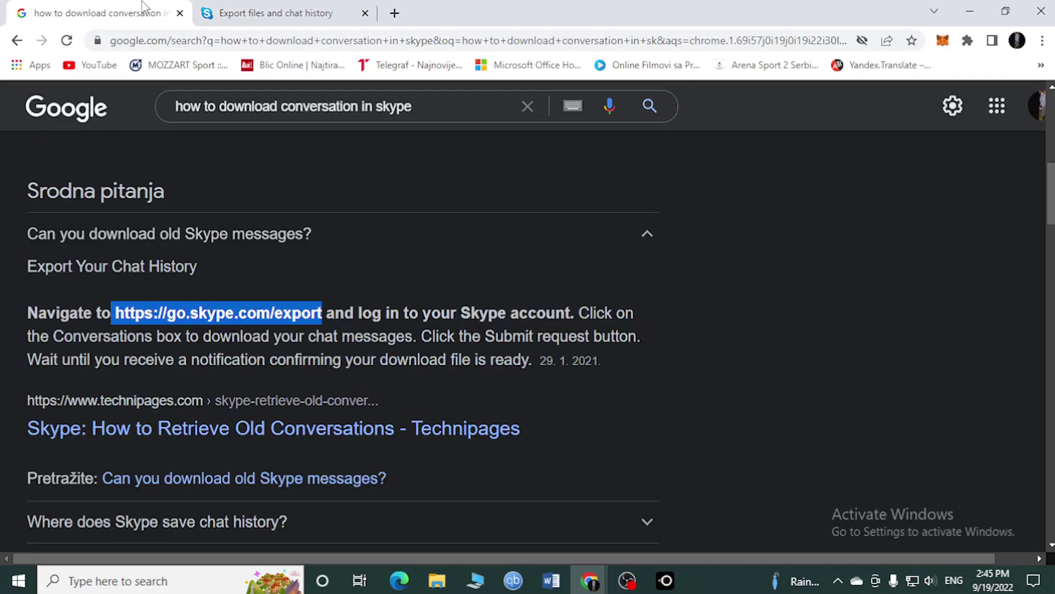
left_click(174, 116)
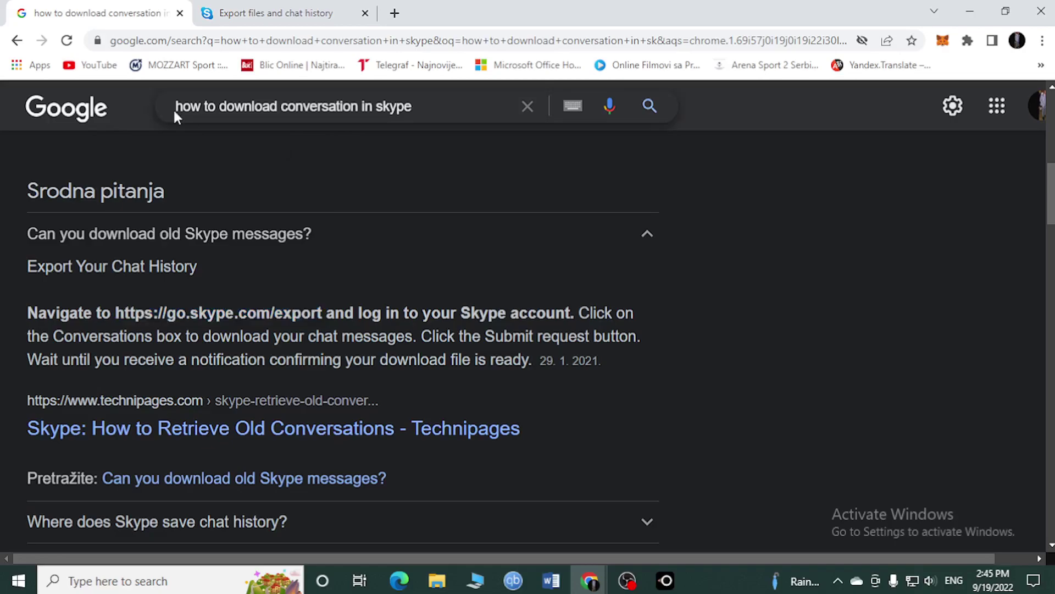
scroll(280, 206, "down", 2)
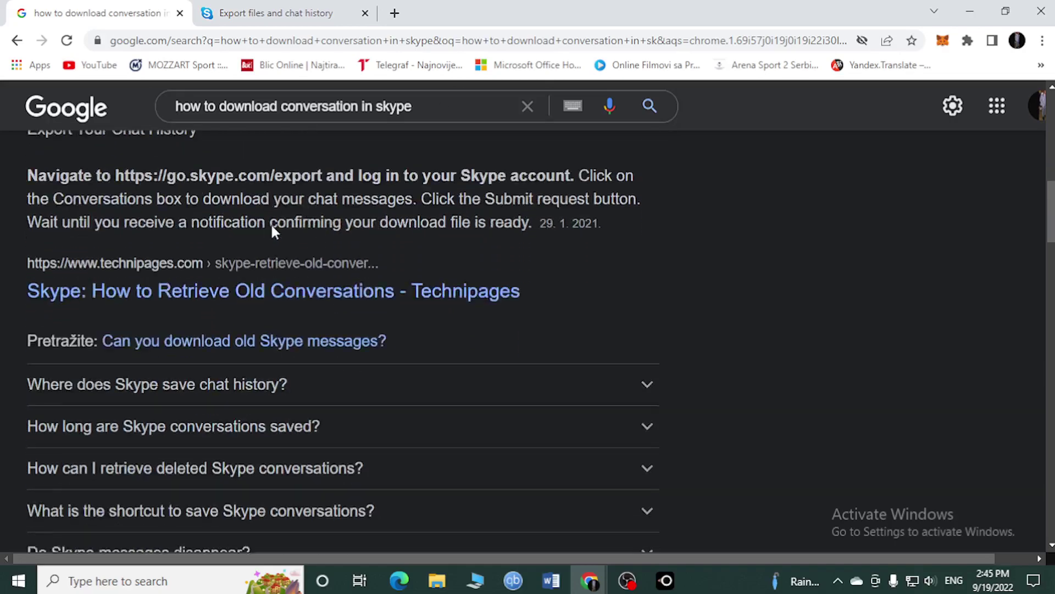
scroll(271, 224, "down", 2)
scroll(342, 268, "up", 1)
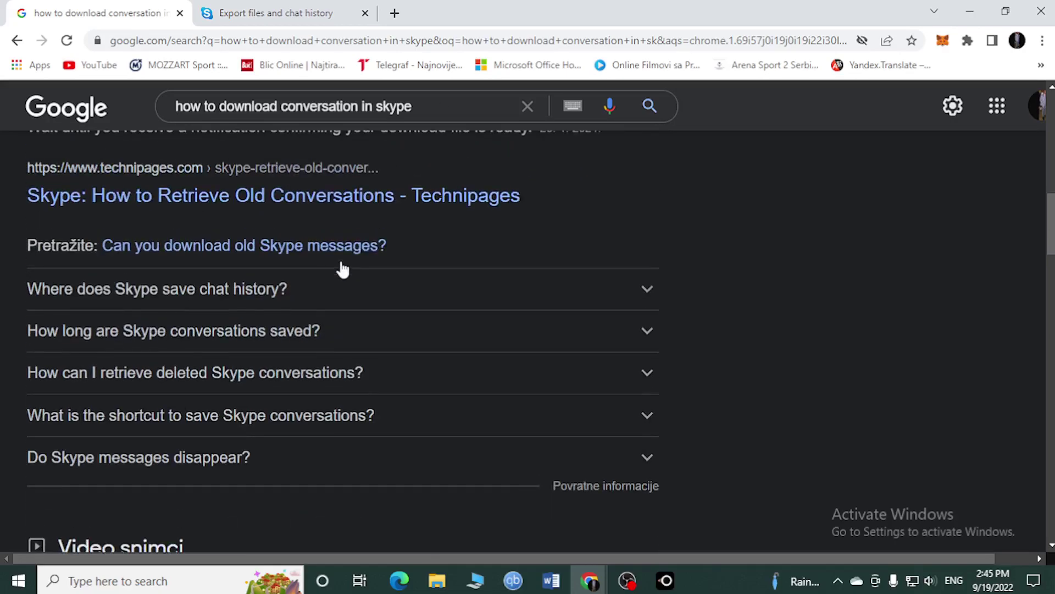
scroll(342, 268, "up", 2)
left_click_drag(114, 236, 314, 236)
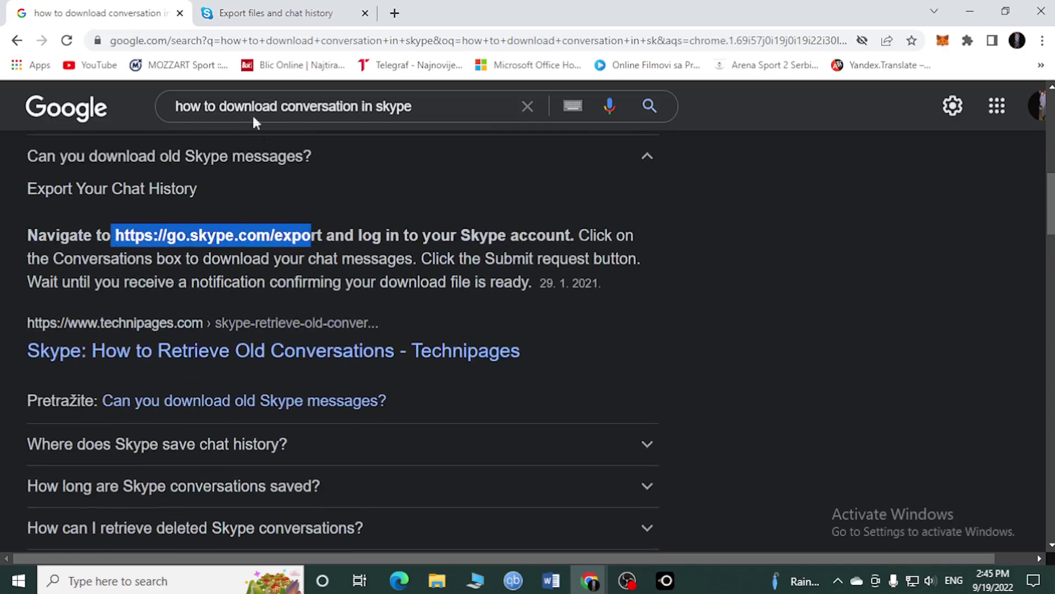
left_click(255, 11)
left_click_drag(109, 40, 307, 41)
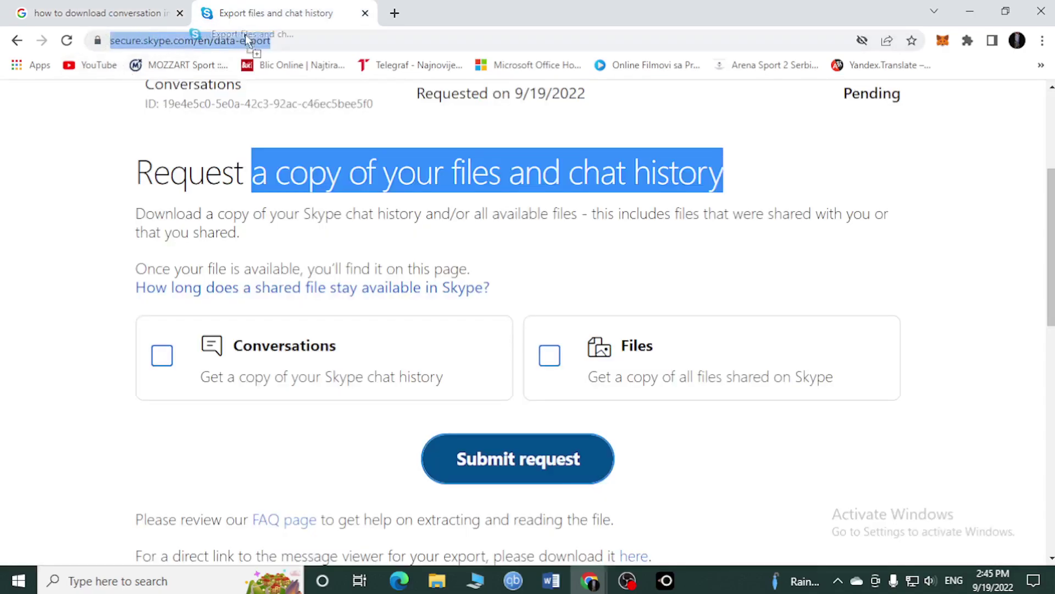
left_click(362, 36)
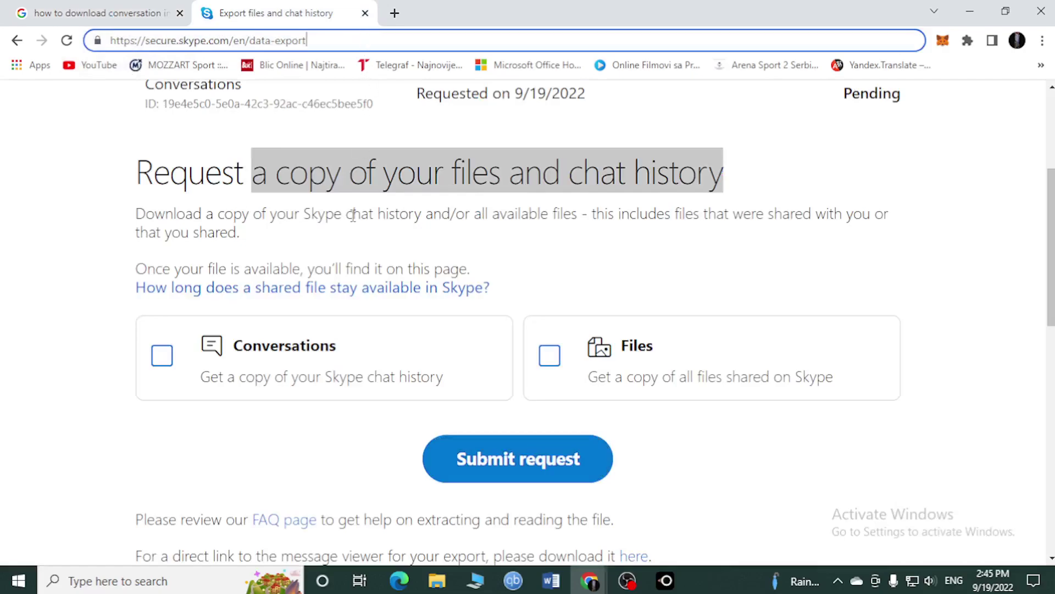